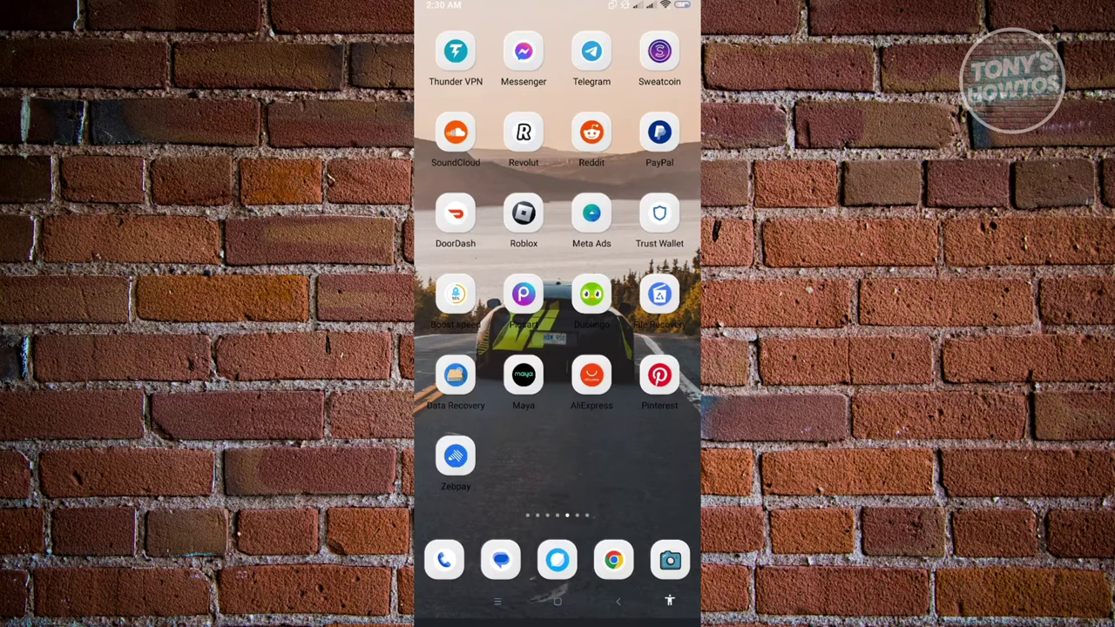
View the August 5 laptop photo full-screen in the contact's chat, then return home
left_click(592, 51)
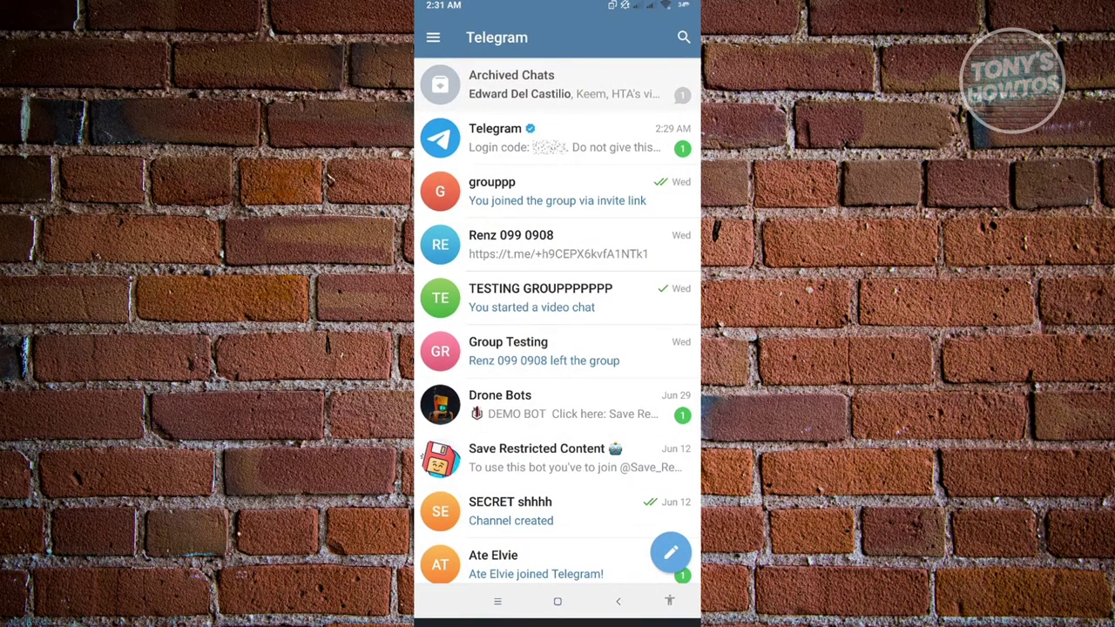
left_click(557, 191)
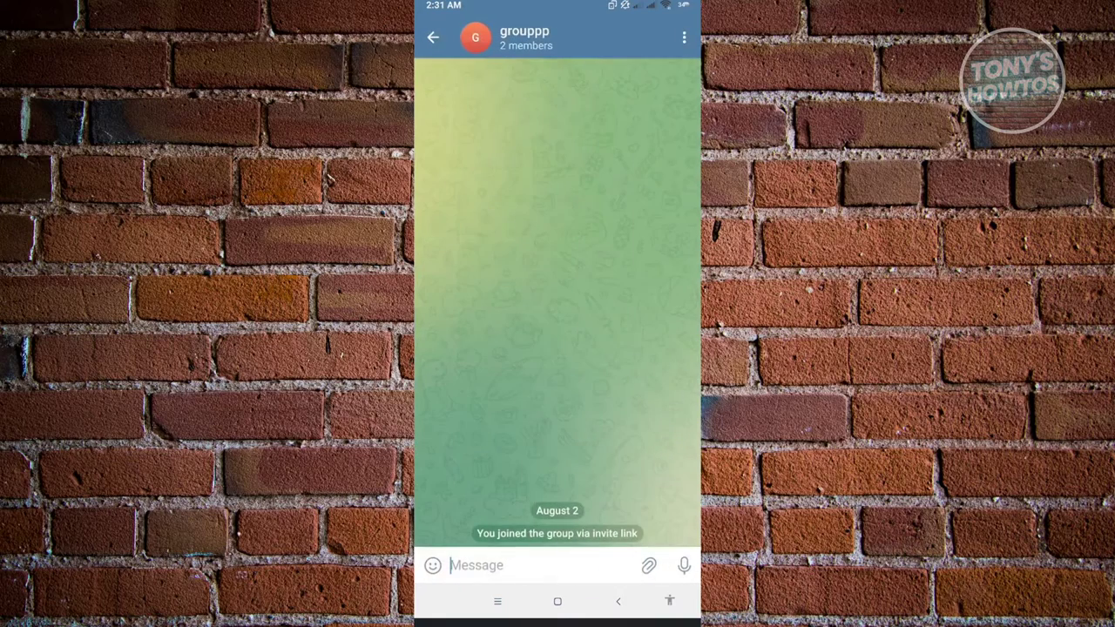
left_click(617, 601)
left_click(557, 247)
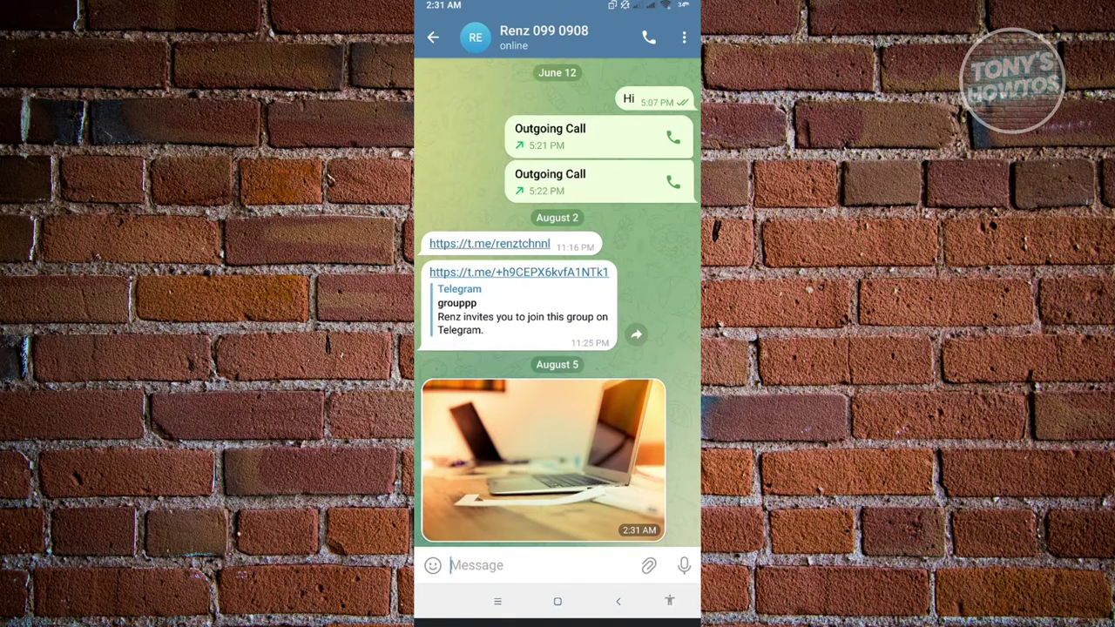
left_click(544, 460)
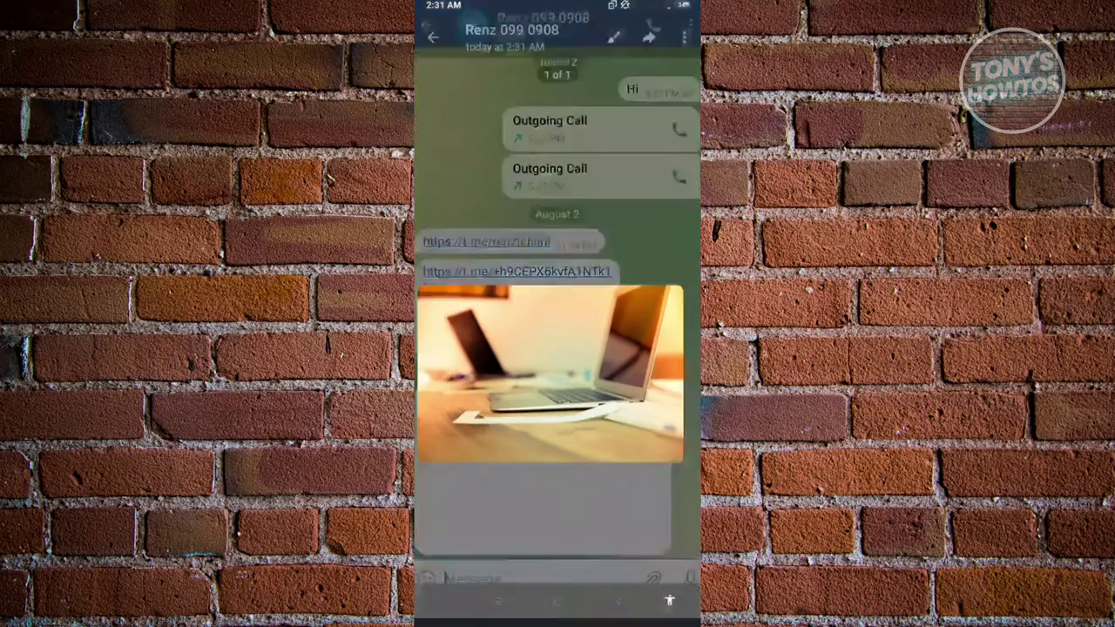
left_click(558, 601)
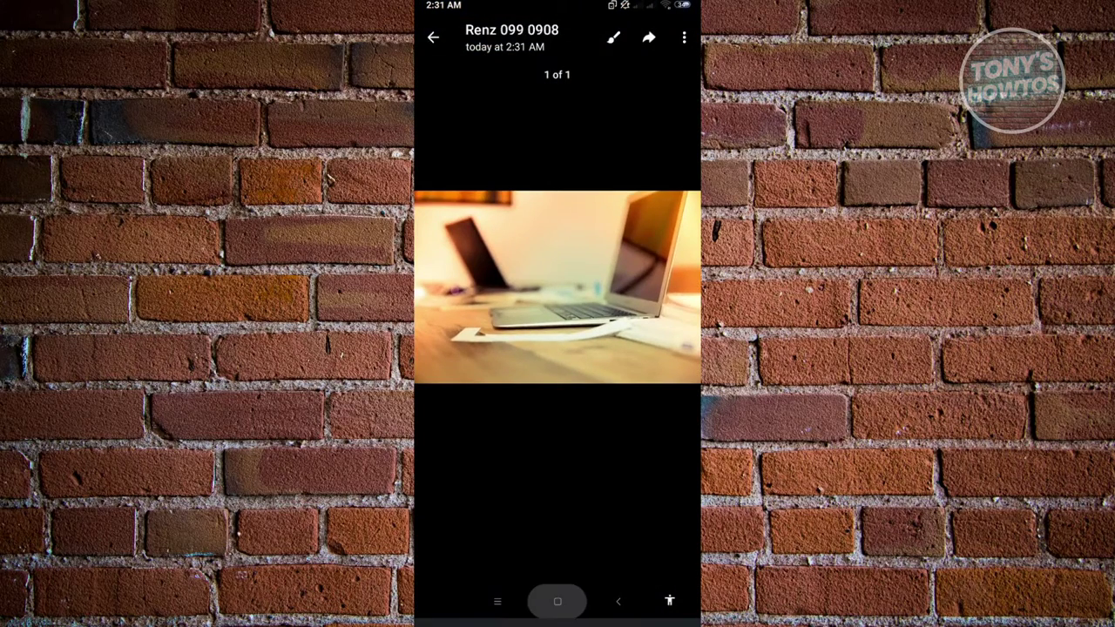
left_click_drag(470, 349, 645, 349)
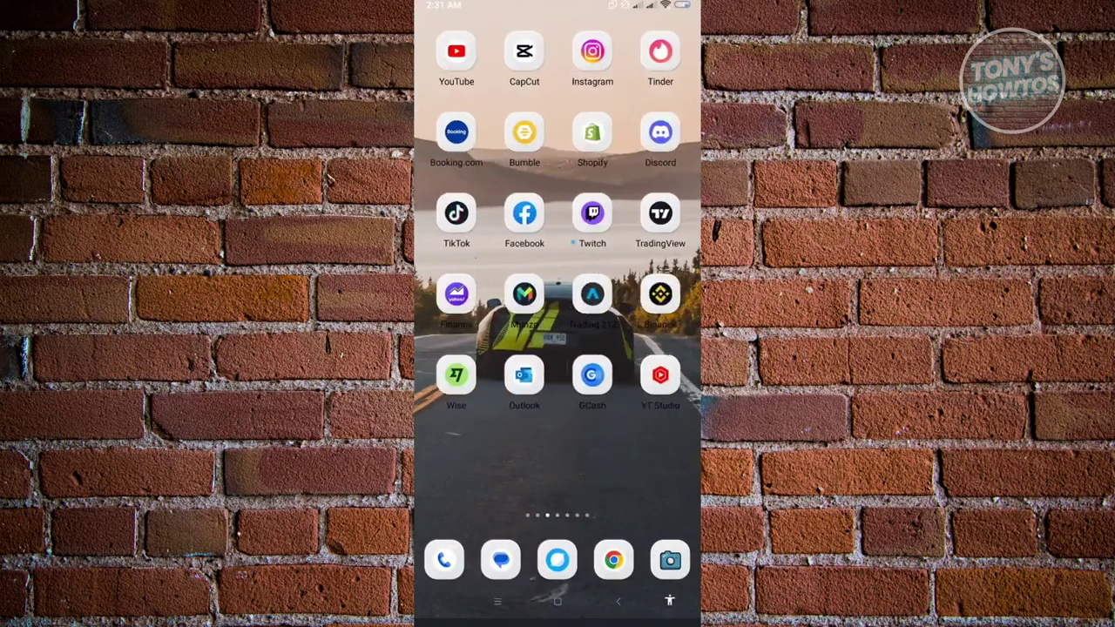
Find the laptop photo as a 70.64KB jpg in File Manager's Telegram Images folder, then go home
left_click(525, 375)
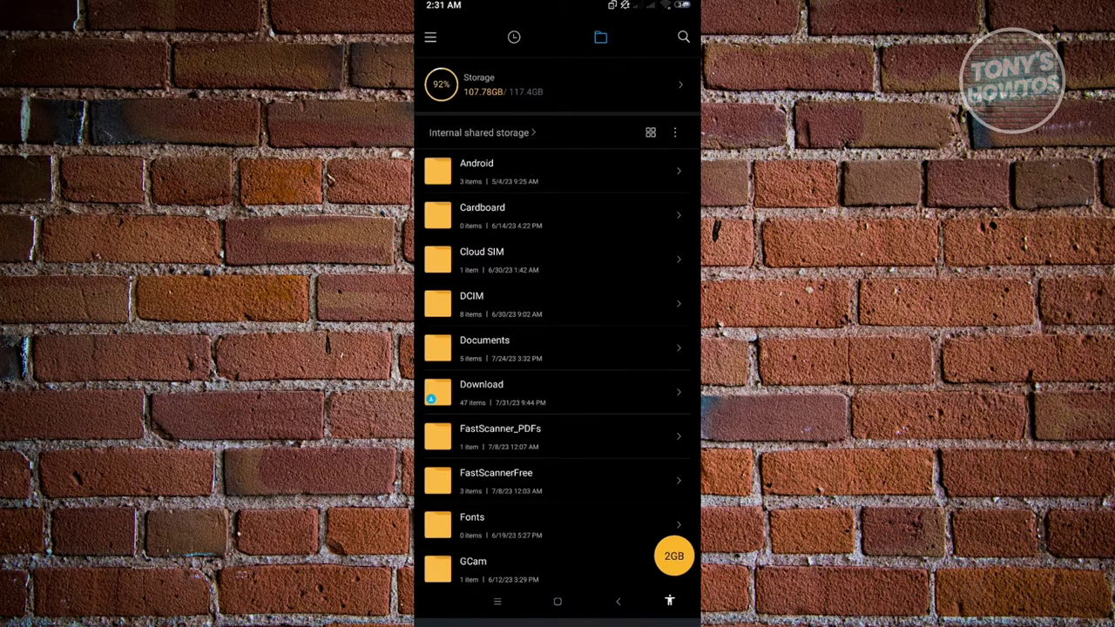
scroll(558, 348, "down", 10)
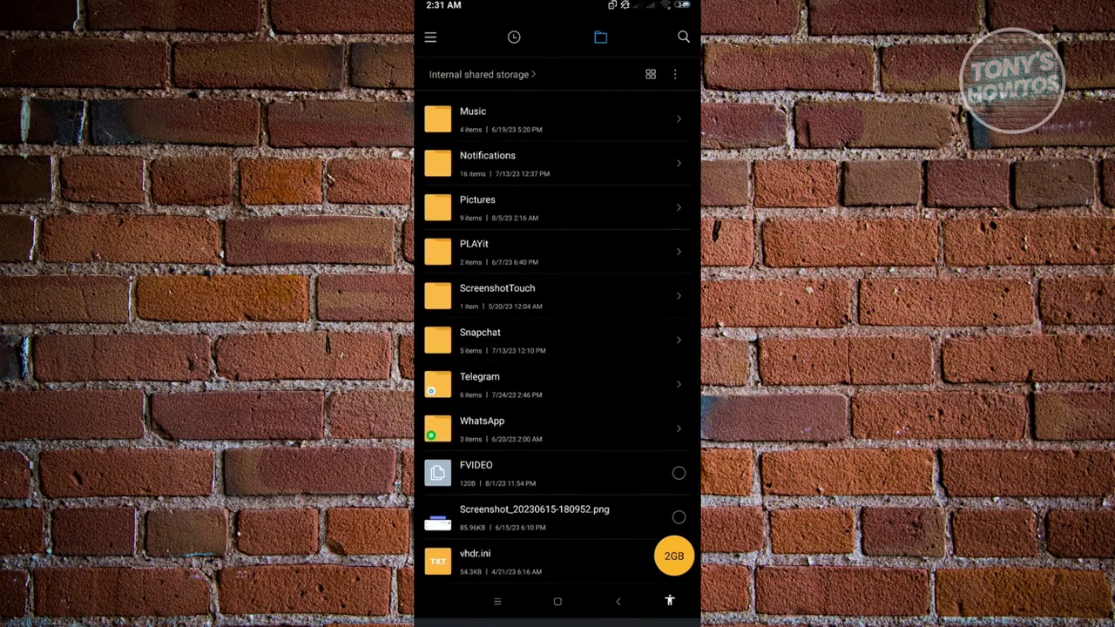
left_click(479, 384)
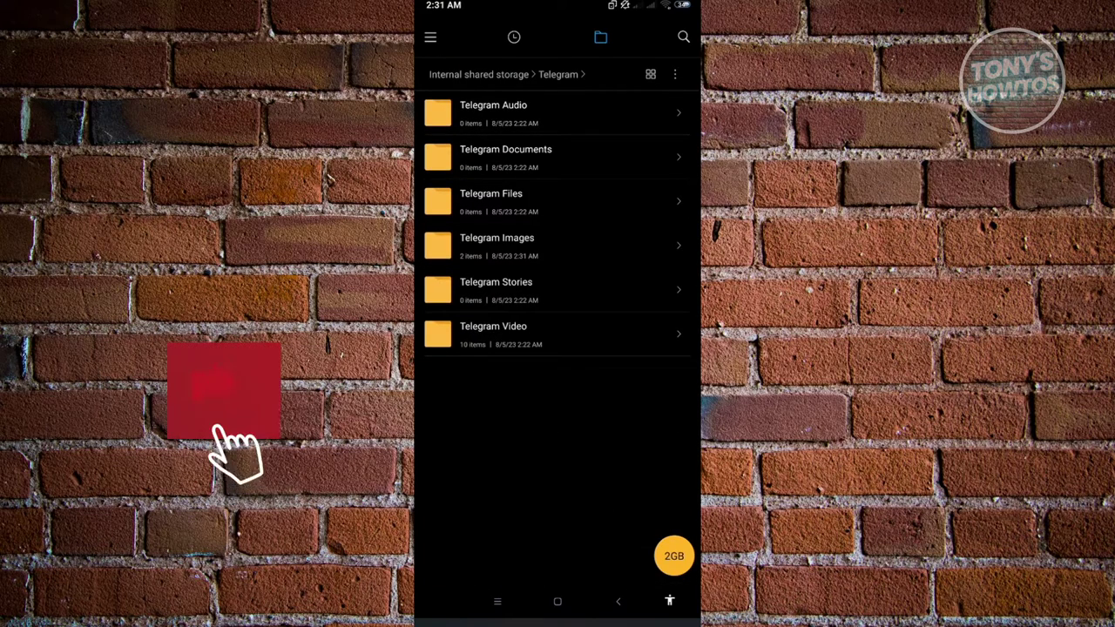
left_click(496, 244)
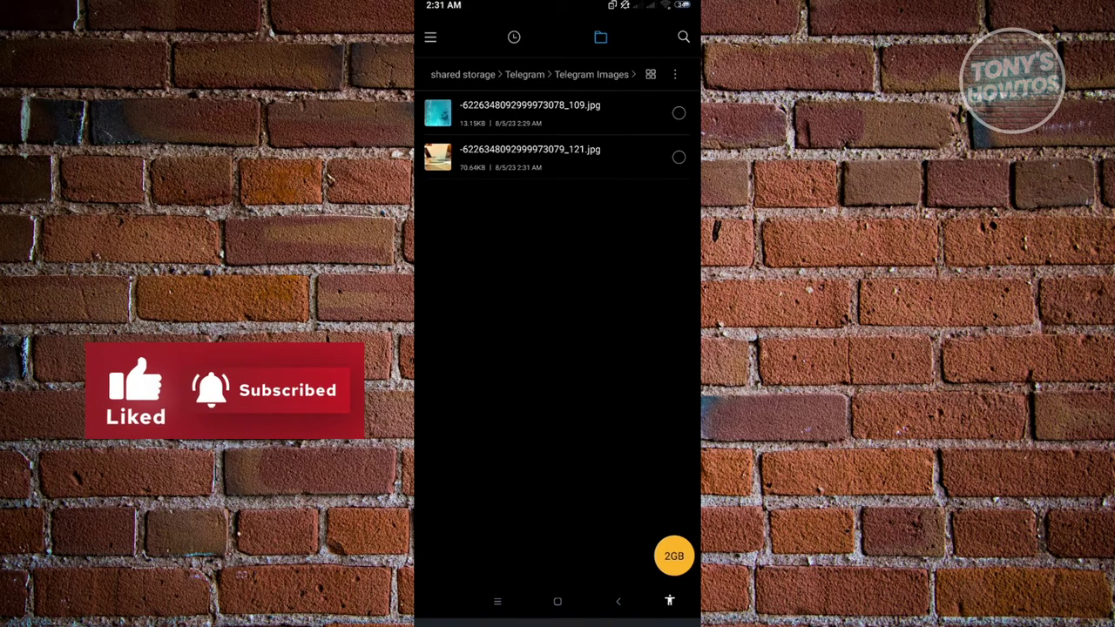
left_click(530, 155)
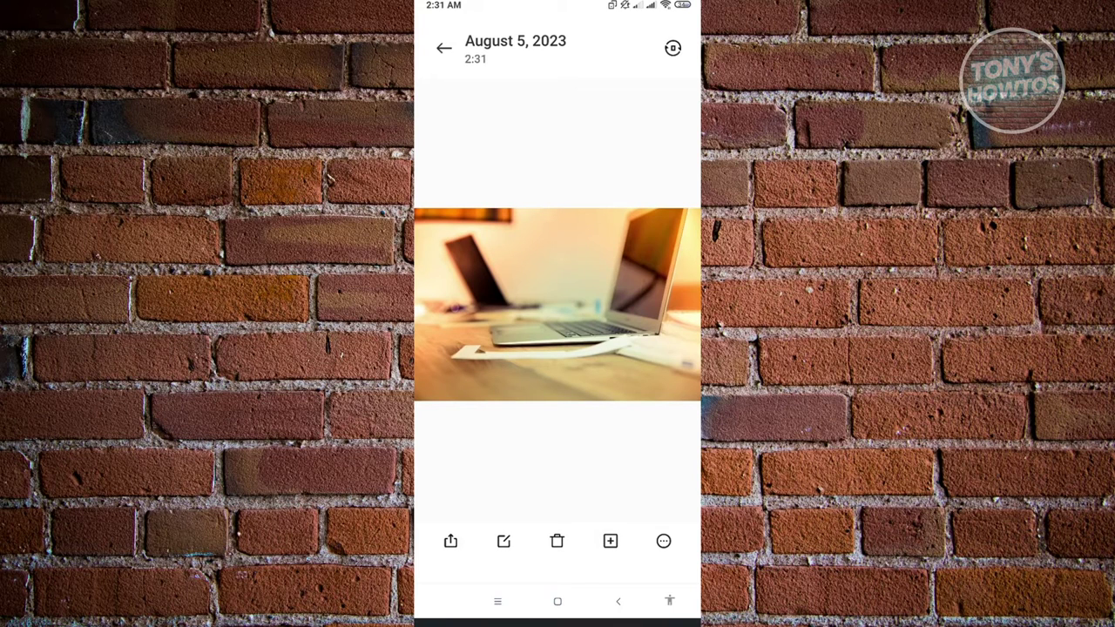
left_click(618, 601)
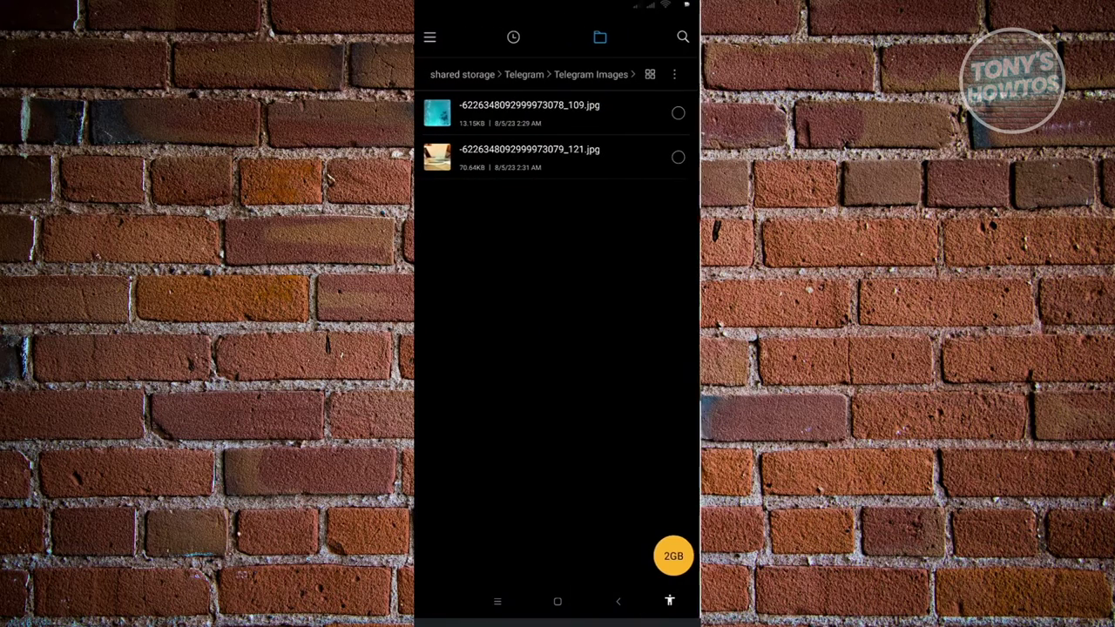
left_click(557, 601)
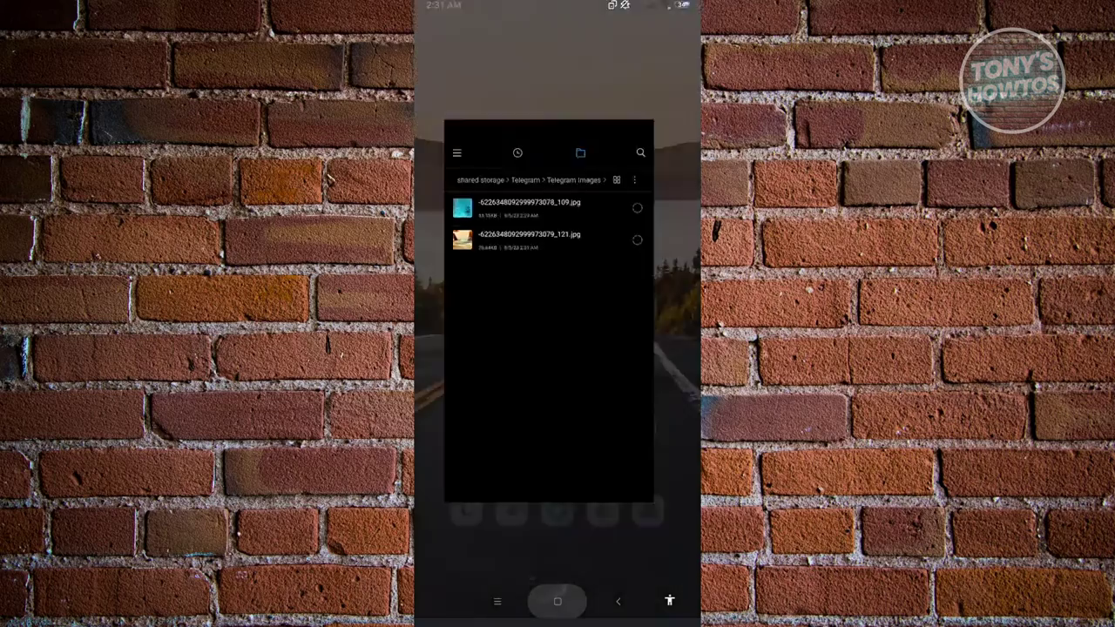
left_click_drag(663, 349, 453, 349)
Back in Telegram, close the photo viewer and the chat to reach the chat list
left_click(591, 51)
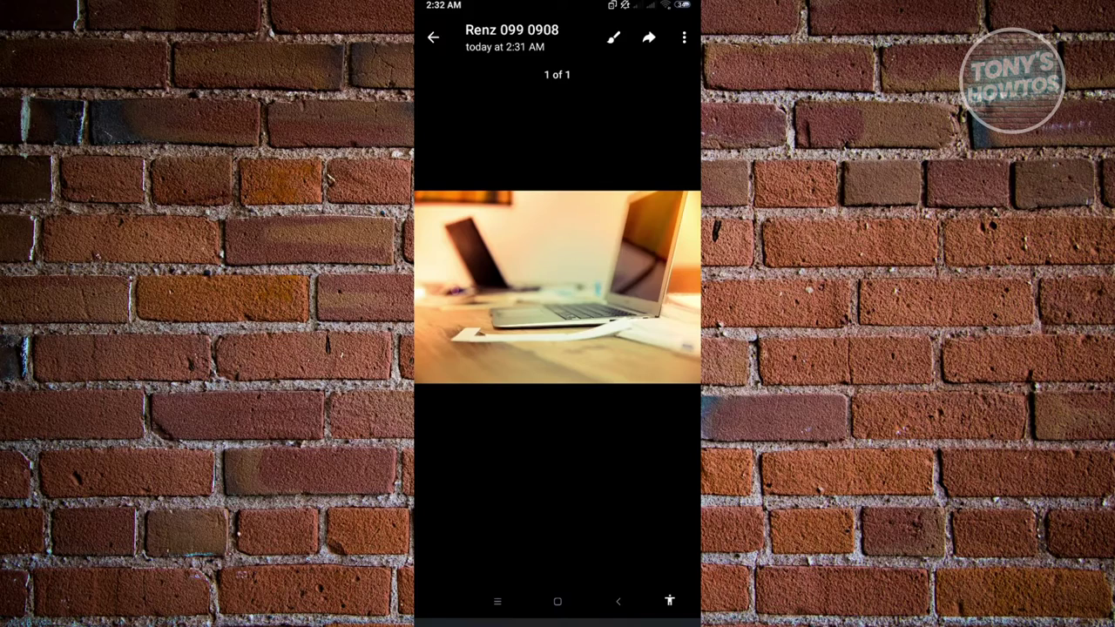
left_click(617, 602)
left_click(523, 565)
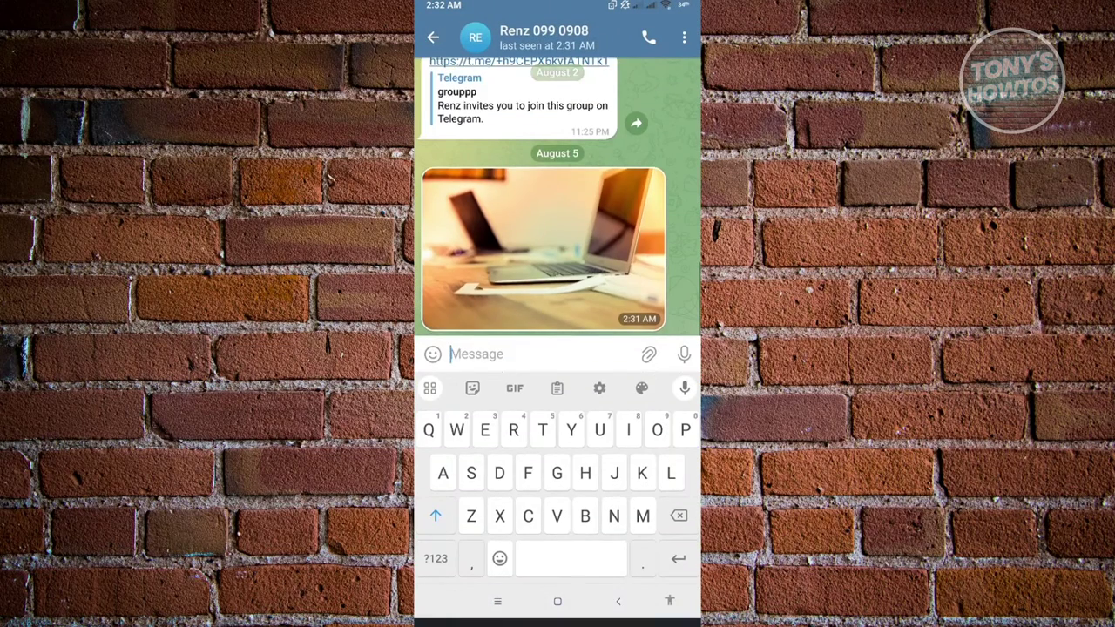
left_click(618, 601)
left_click(618, 601)
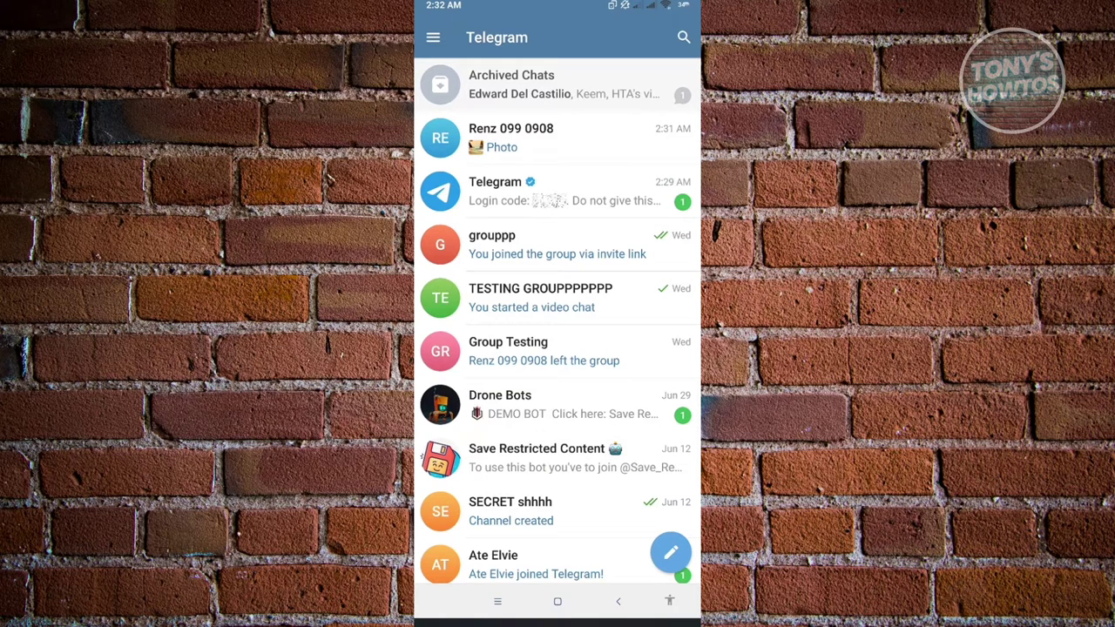
Open Telegram's Settings from the main menu, then its Chat Settings page
left_click(433, 37)
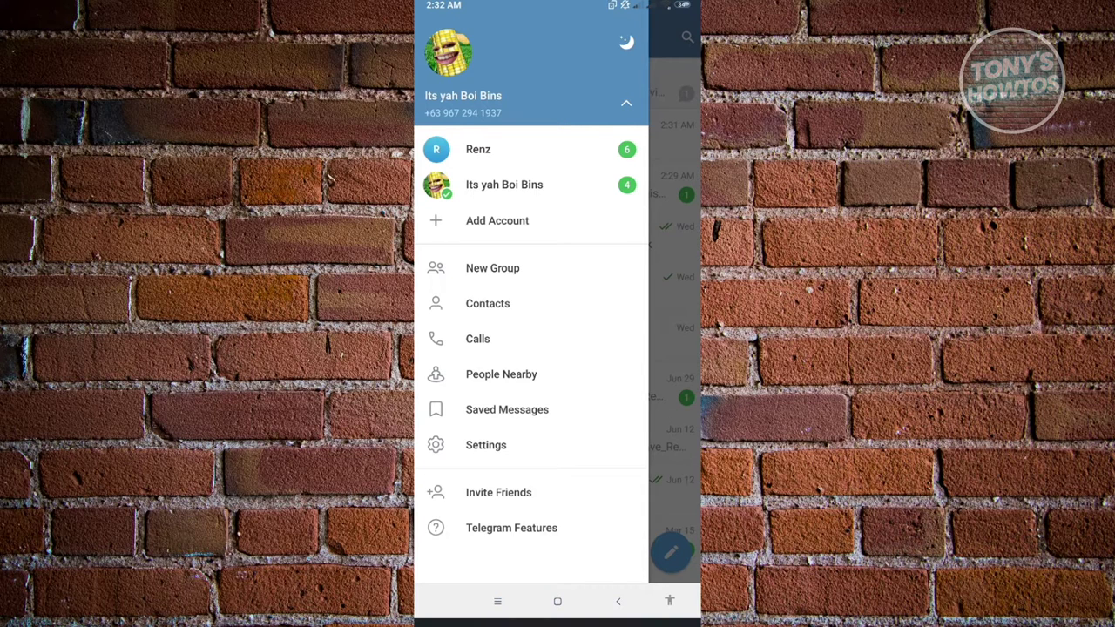
left_click(486, 444)
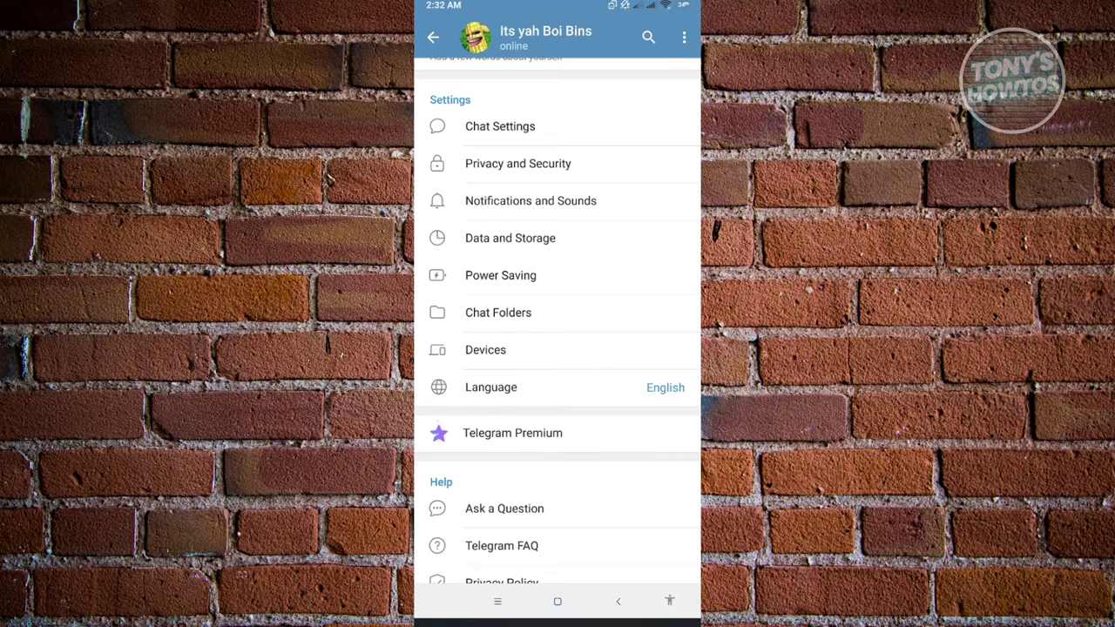
left_click(500, 126)
Scroll through the Chat Settings media and sound options, then go back to Settings
scroll(558, 348, "down", 5)
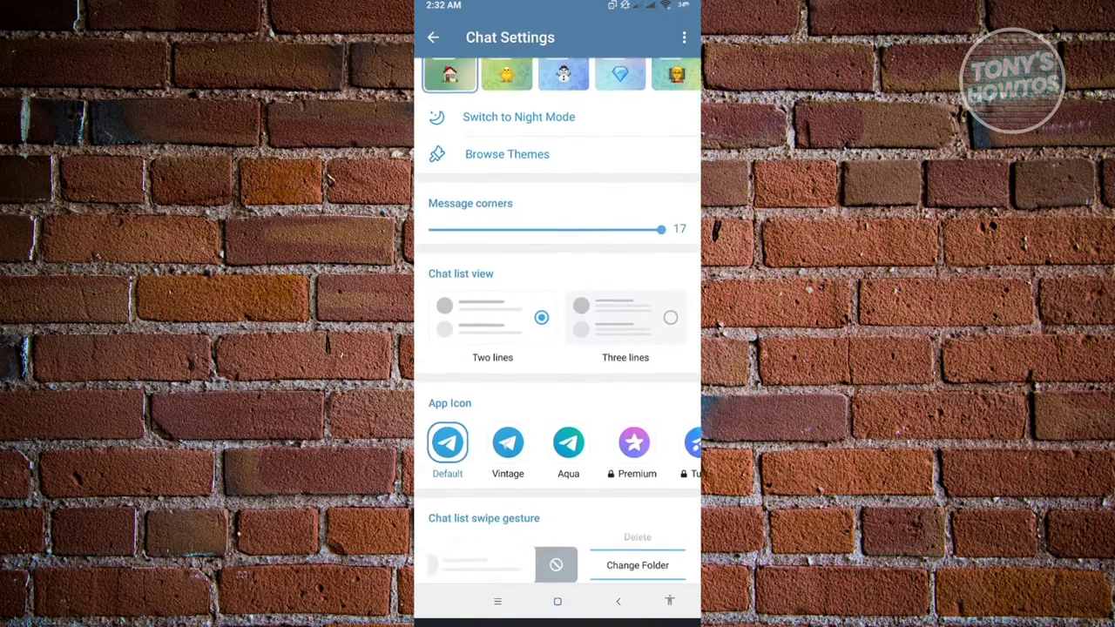
scroll(558, 349, "down", 2)
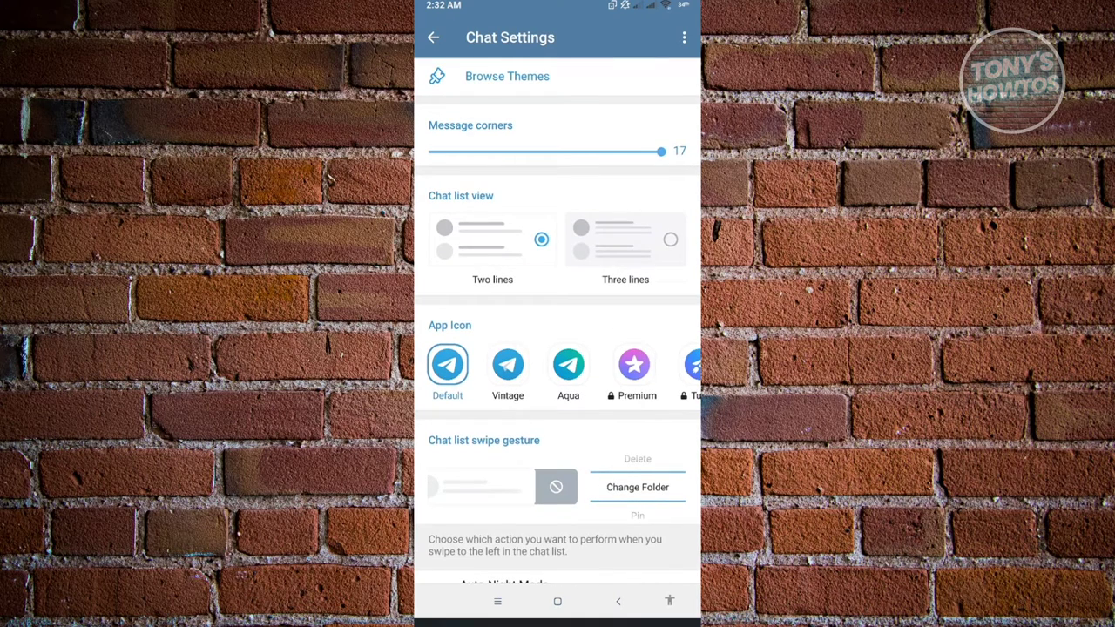
scroll(558, 349, "down", 6)
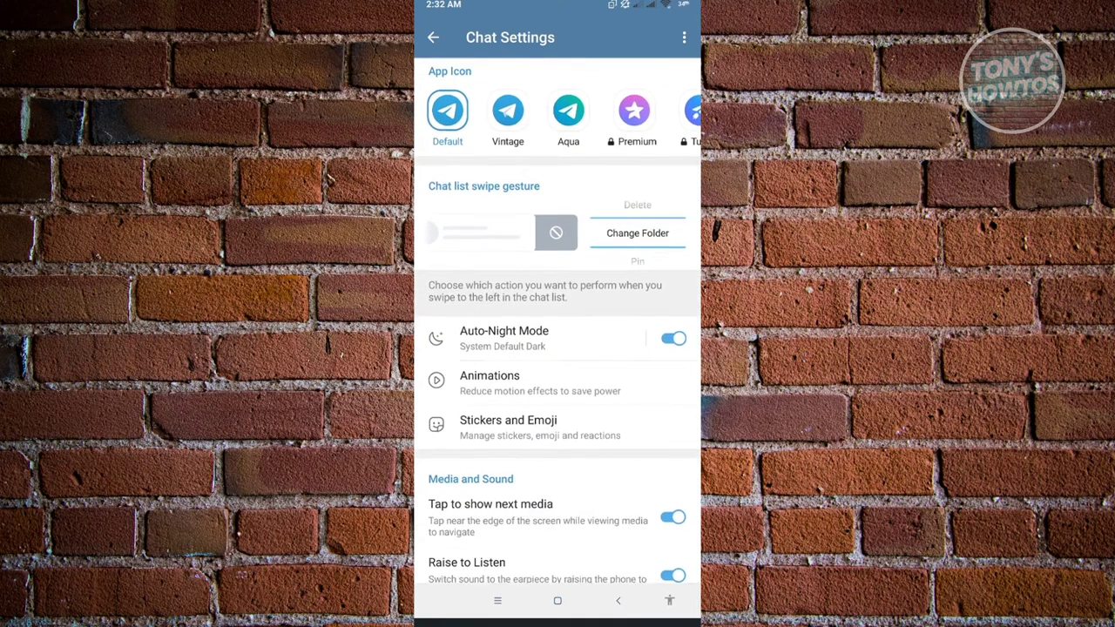
scroll(558, 349, "down", 7)
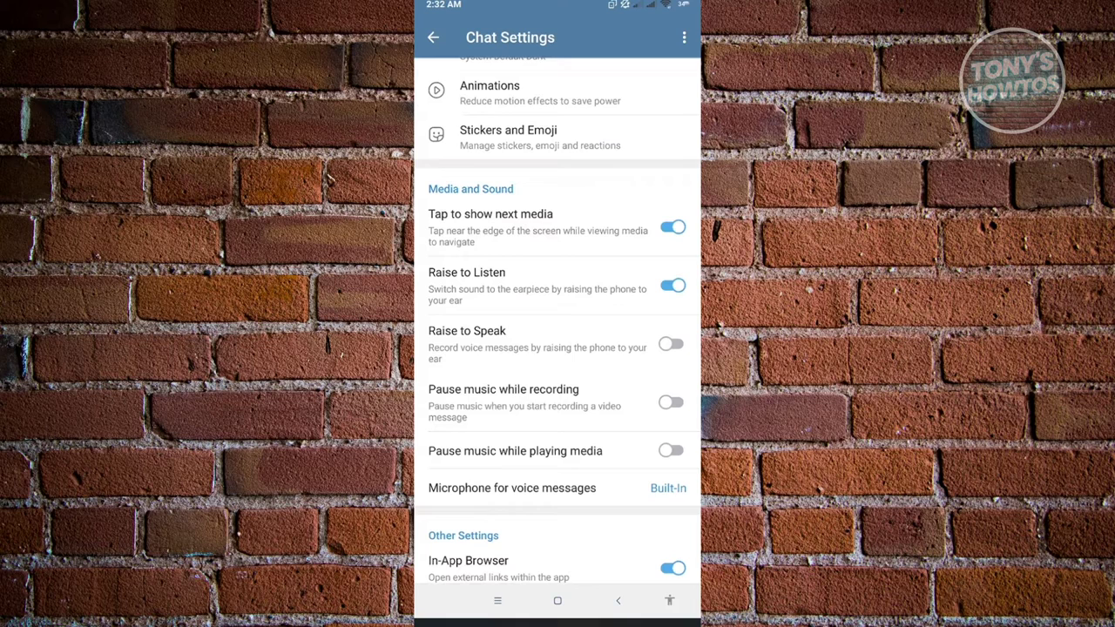
scroll(557, 349, "down", 4)
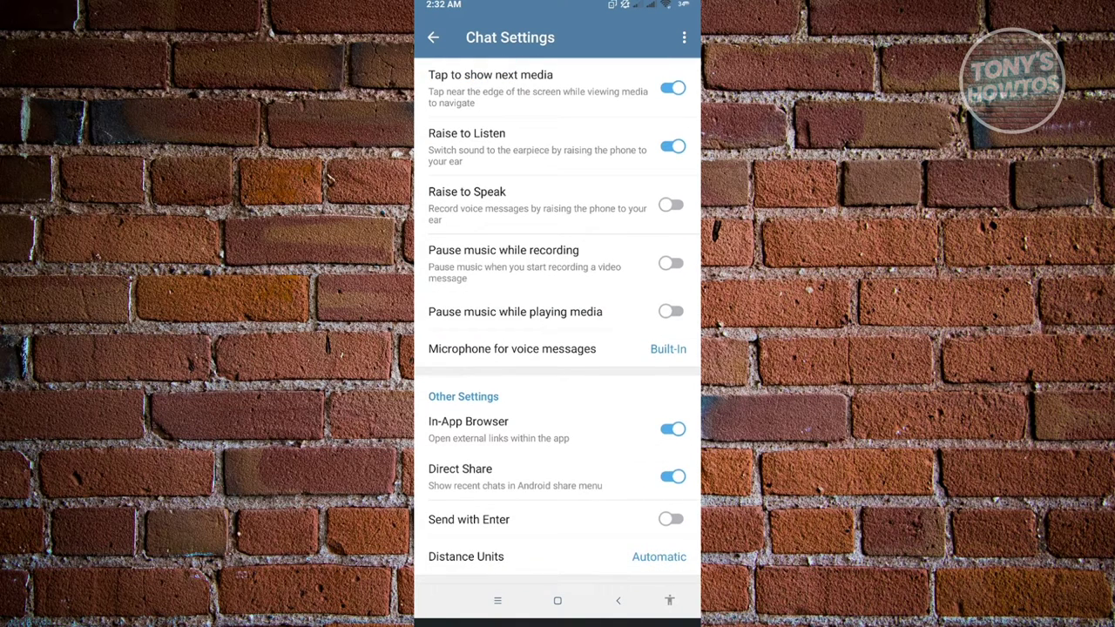
scroll(558, 348, "up", 3)
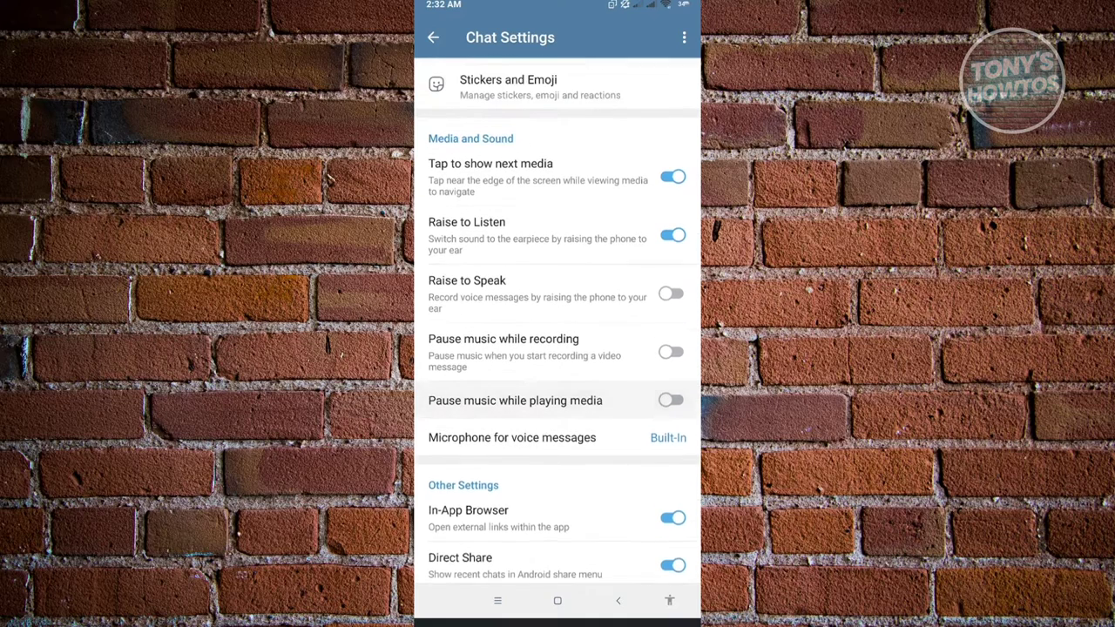
left_click(433, 37)
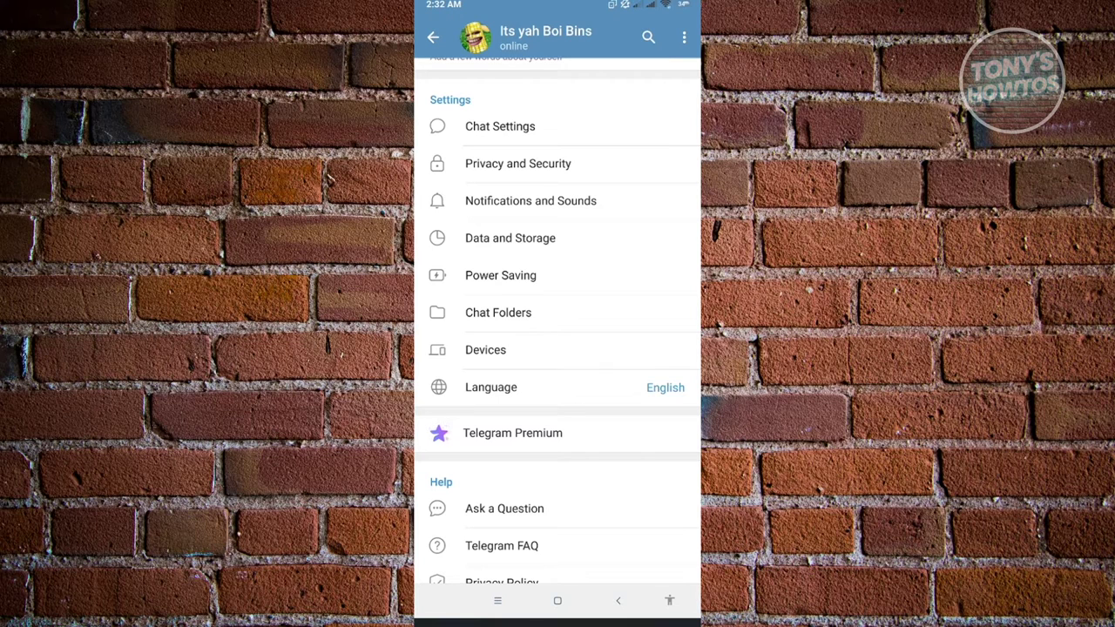
In Data and Storage, switch off auto-download for mobile data, Wi-Fi and roaming
left_click(510, 238)
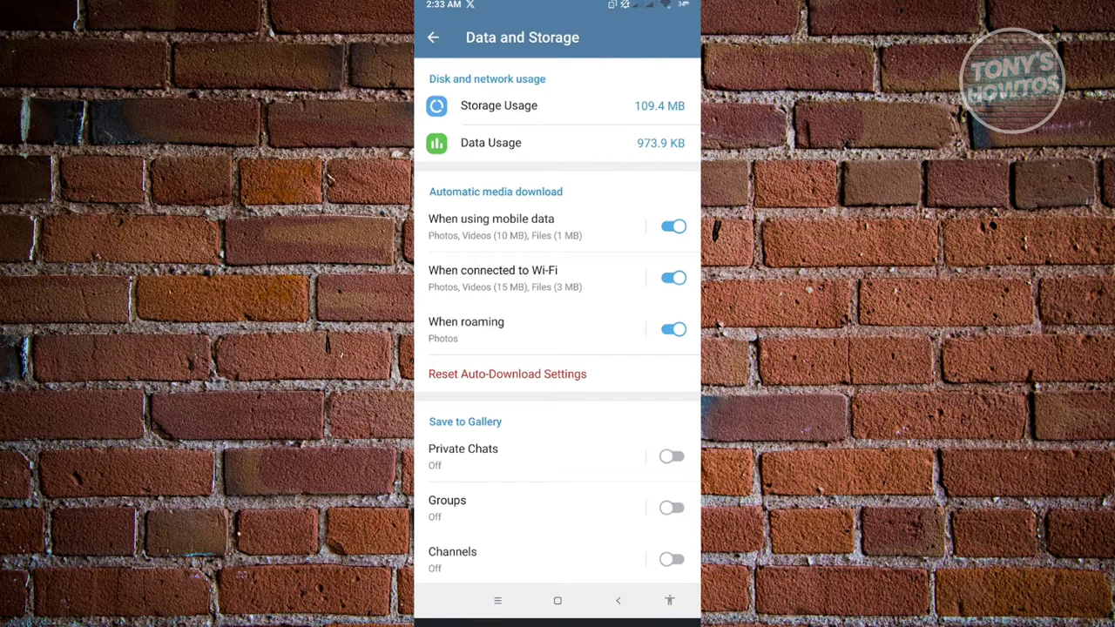
left_click(673, 226)
left_click(673, 278)
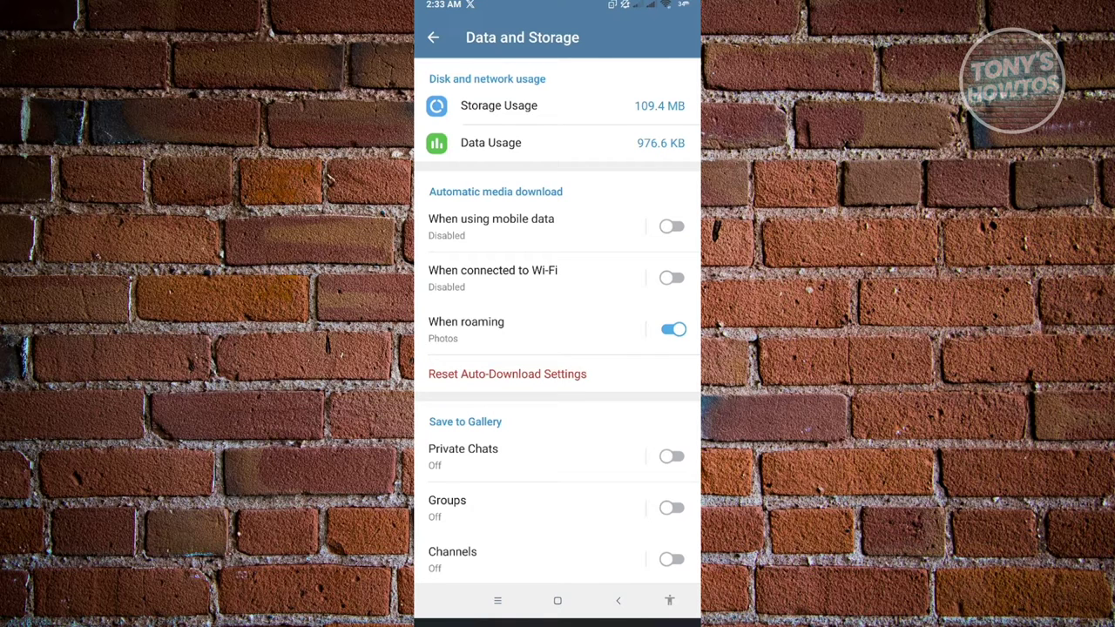
left_click(673, 330)
scroll(558, 322, "down", 5)
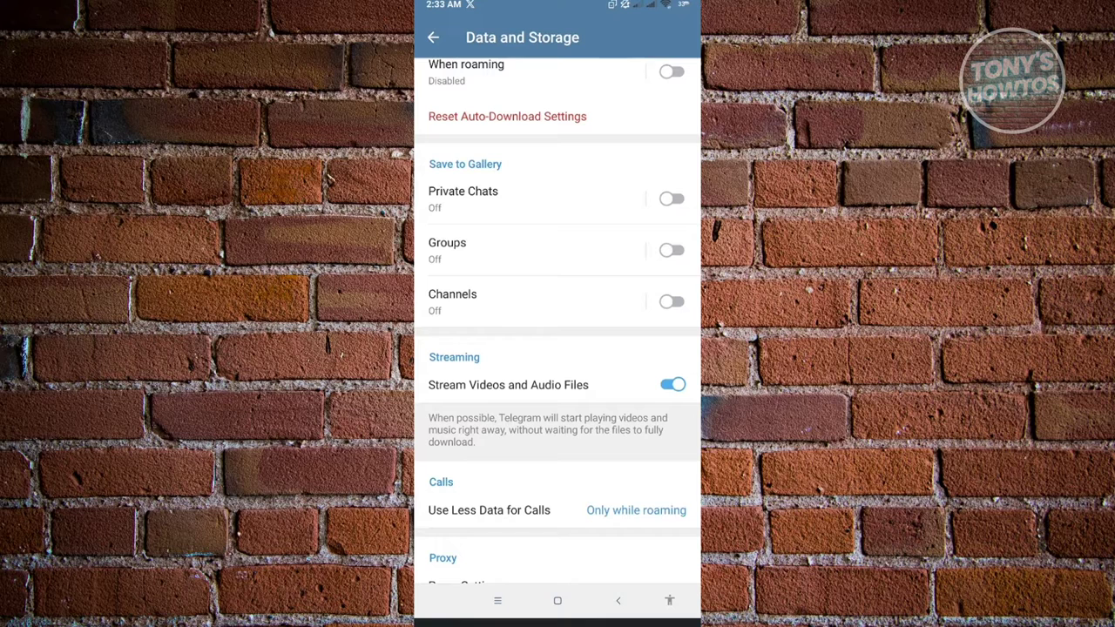
scroll(558, 322, "up", 3)
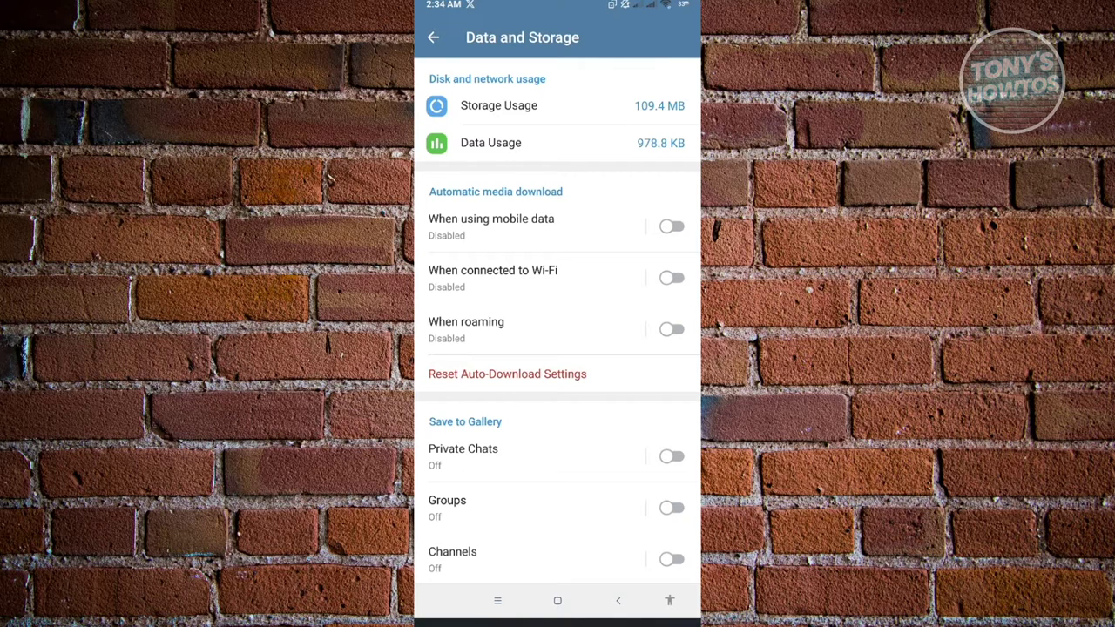
key("Escape")
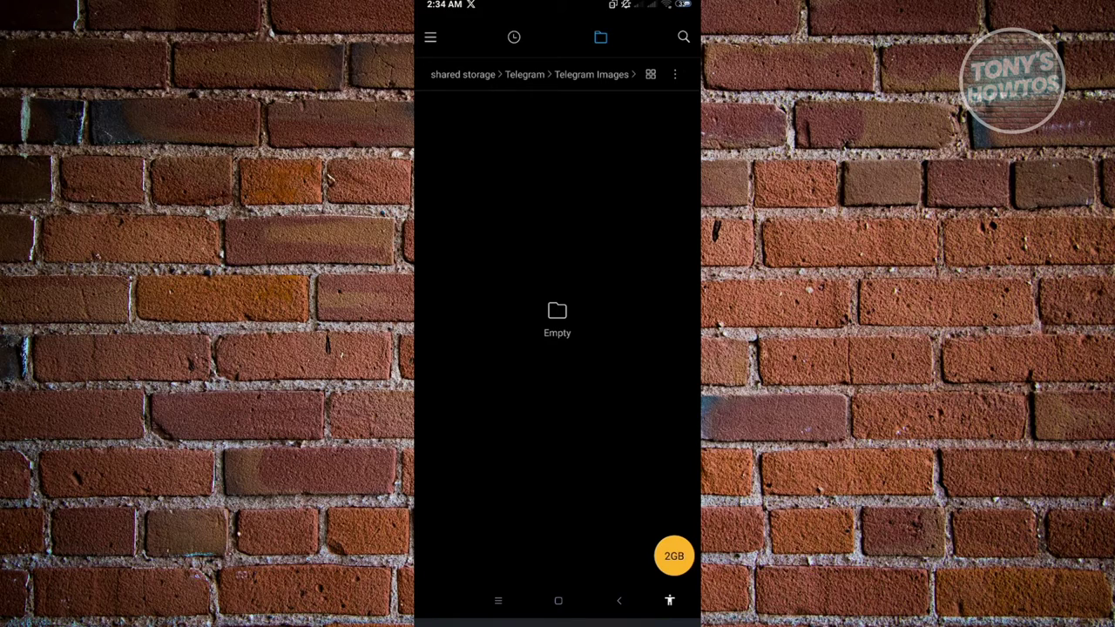
Return to the home screen, move to the page with Telegram, and launch it
left_click(559, 601)
left_click_drag(645, 349, 471, 349)
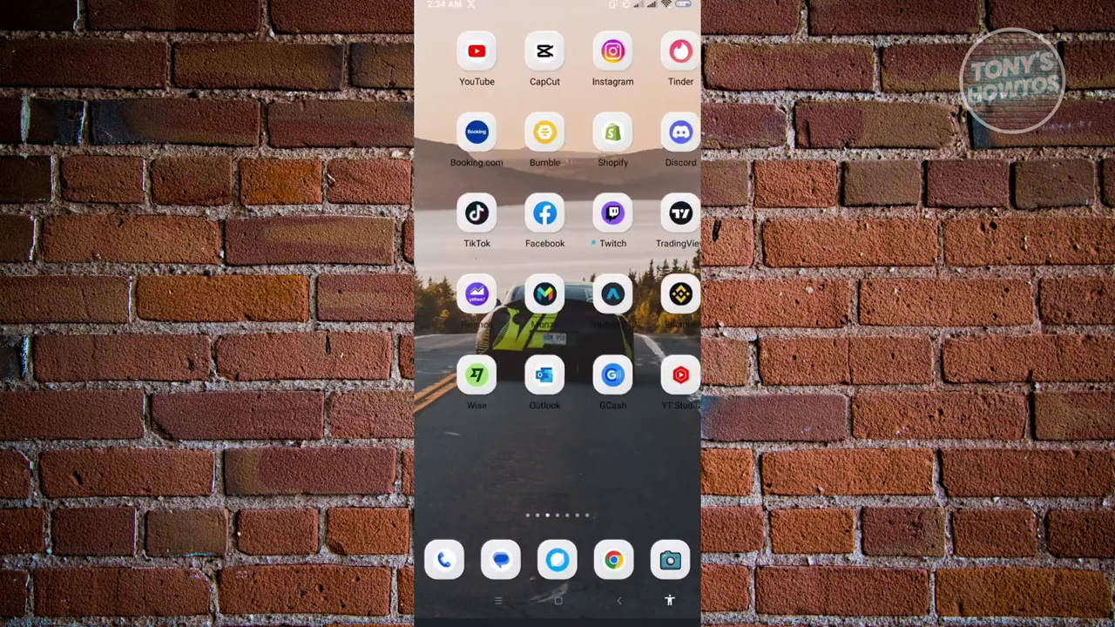
left_click_drag(644, 348, 471, 349)
left_click_drag(645, 348, 471, 349)
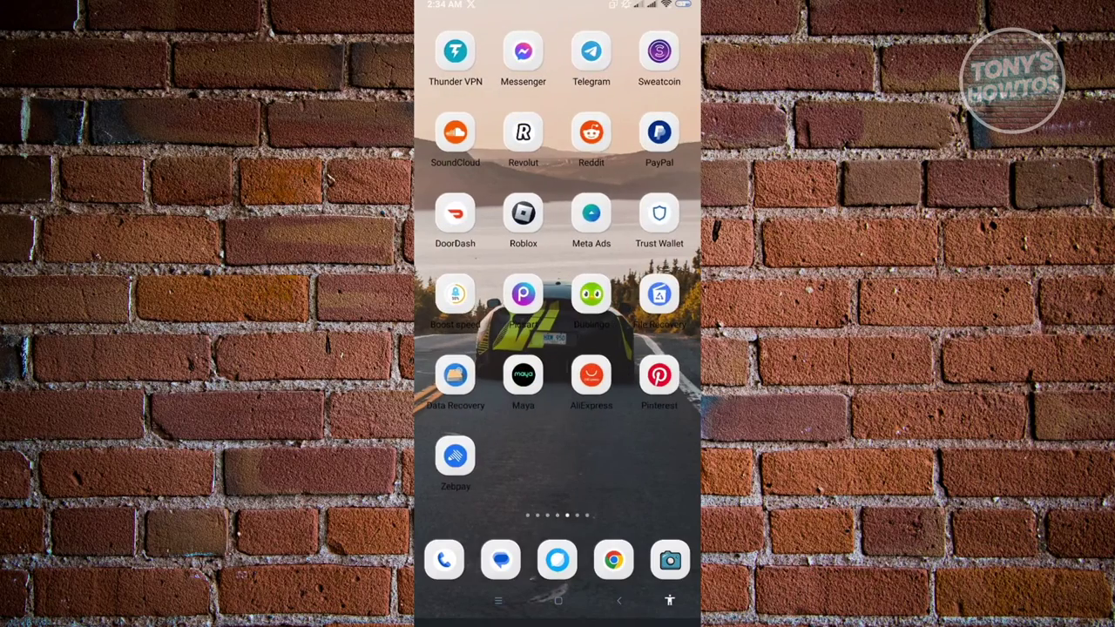
left_click(591, 51)
Open the chat holding the two undownloaded photos, then bring up recent apps
left_click(523, 138)
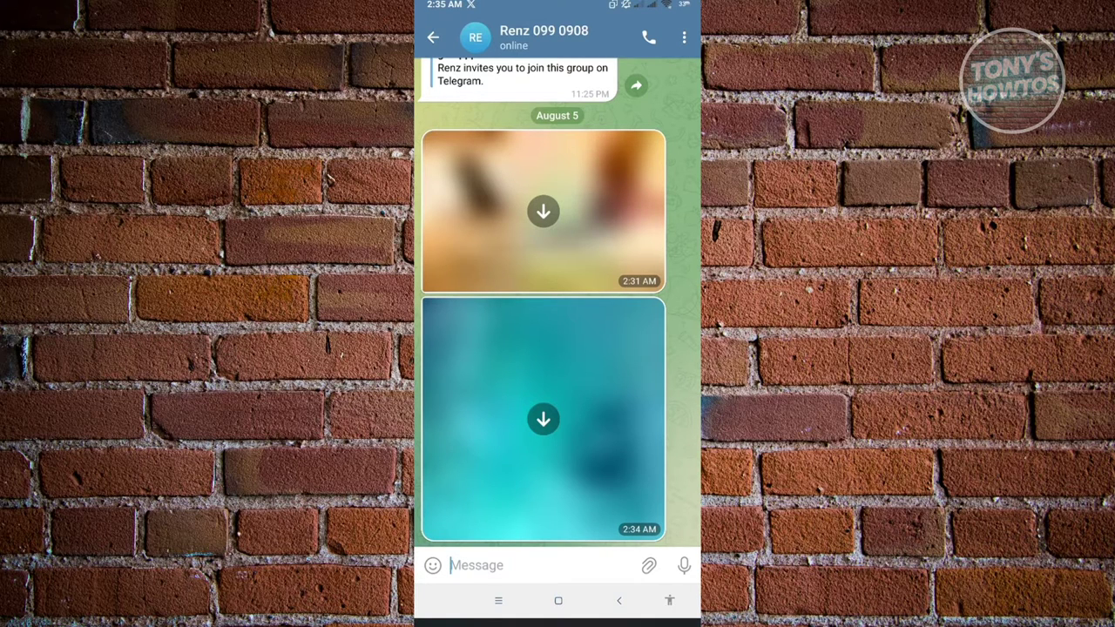
left_click(499, 600)
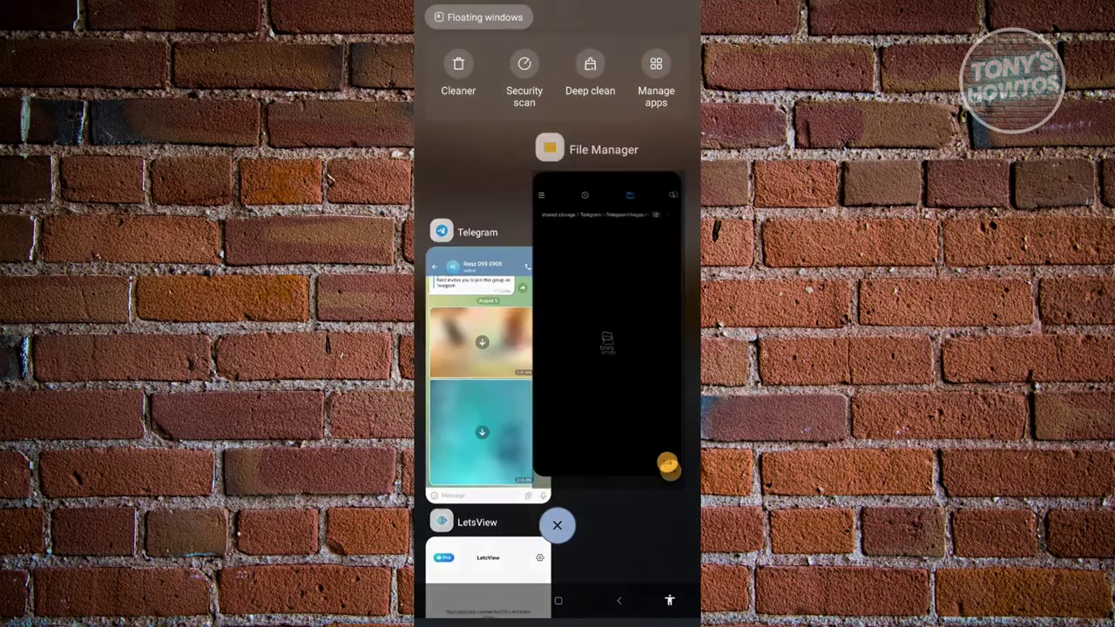
Download the butterfly photo and confirm Telegram Images now holds one 13.15KB jpg
left_click(607, 323)
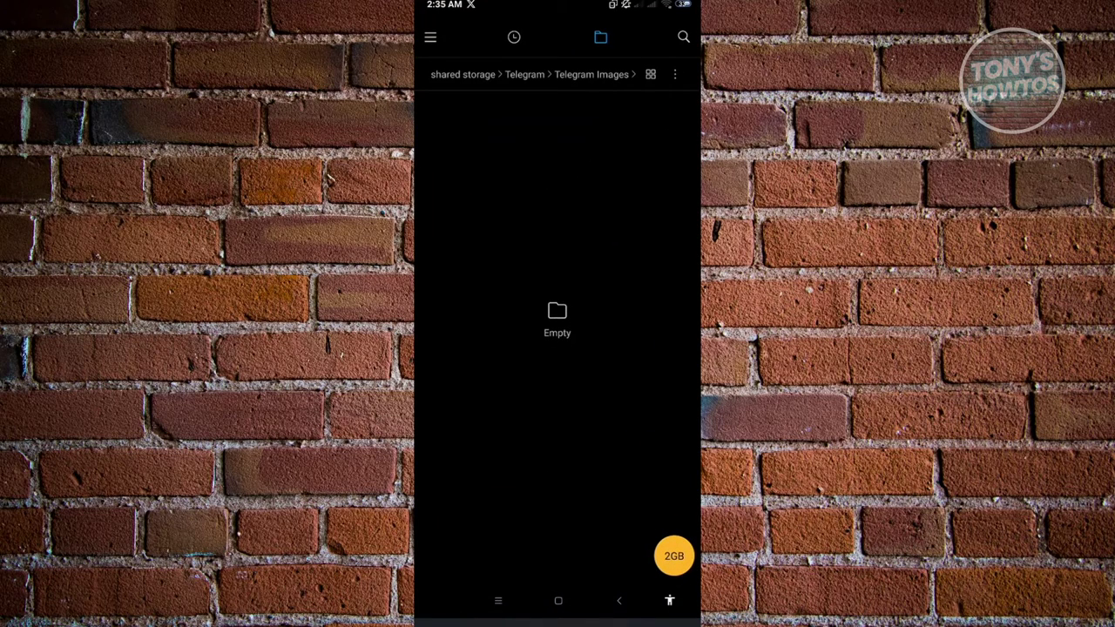
left_click(499, 600)
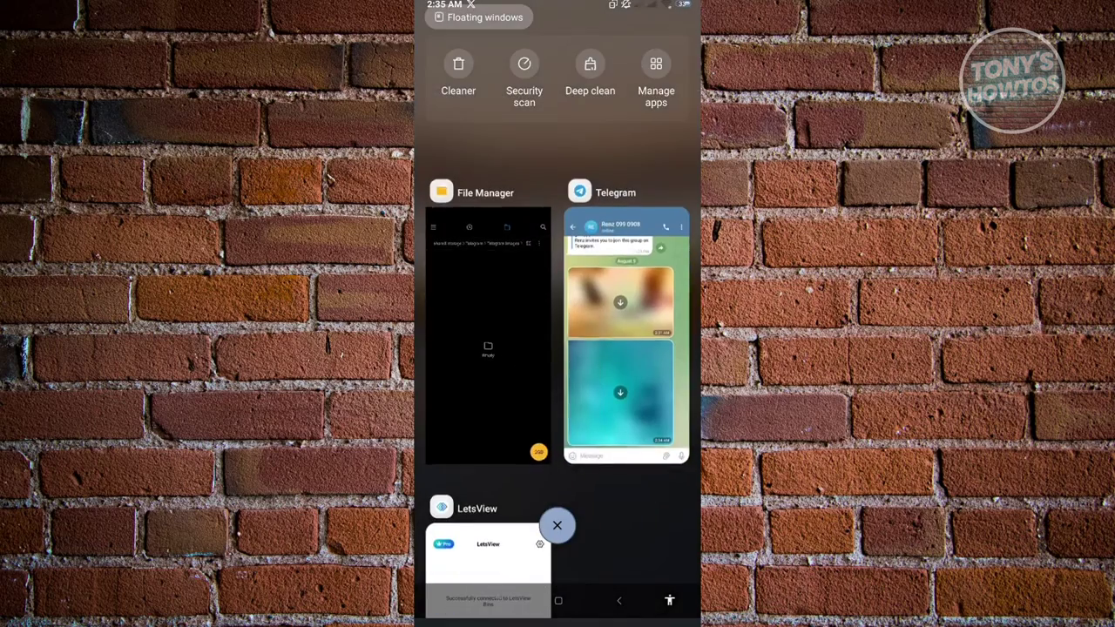
left_click(623, 331)
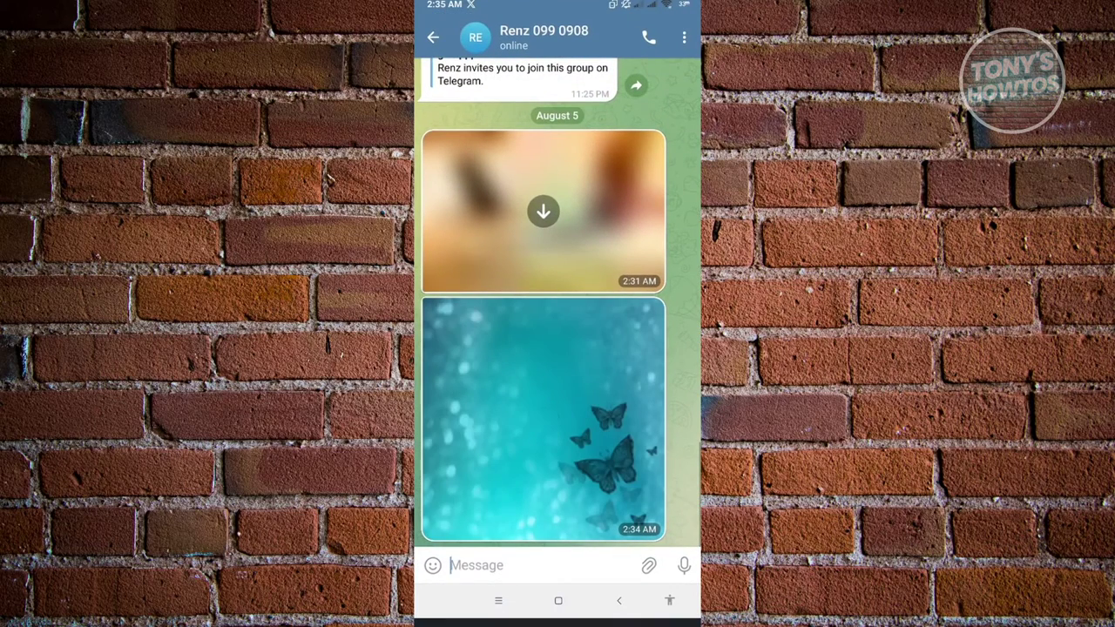
left_click(544, 420)
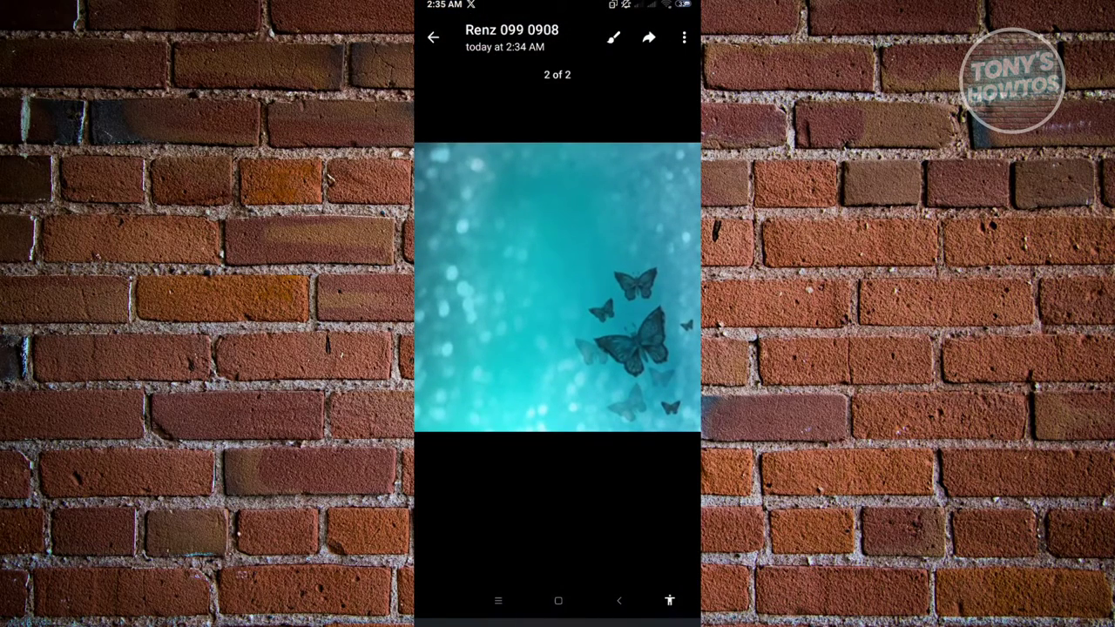
left_click(498, 601)
left_click(607, 322)
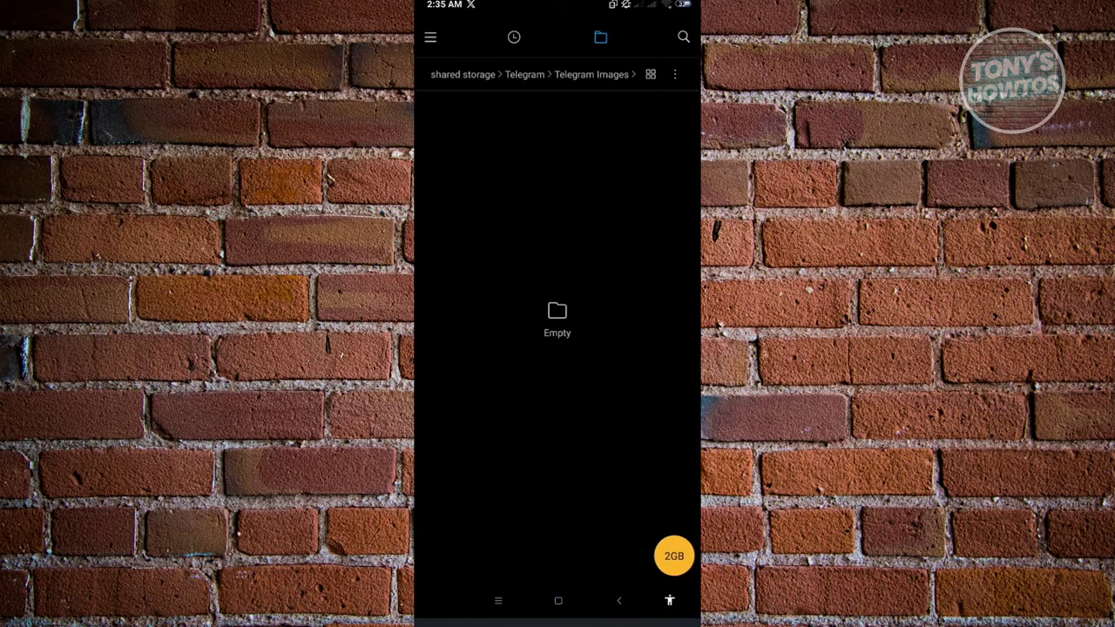
left_click(619, 600)
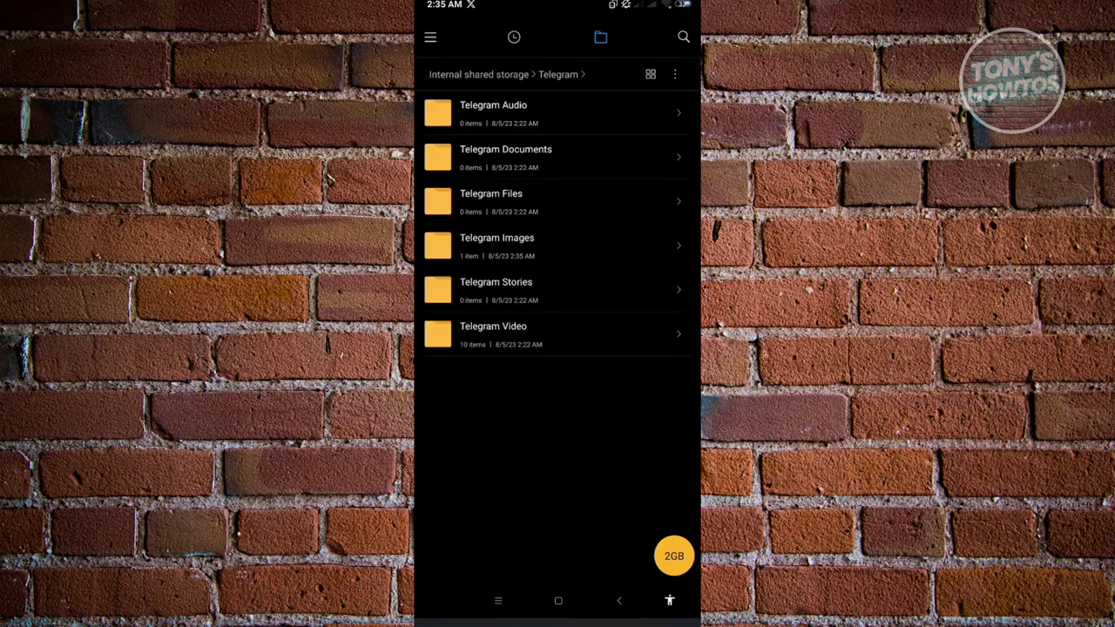
left_click(497, 245)
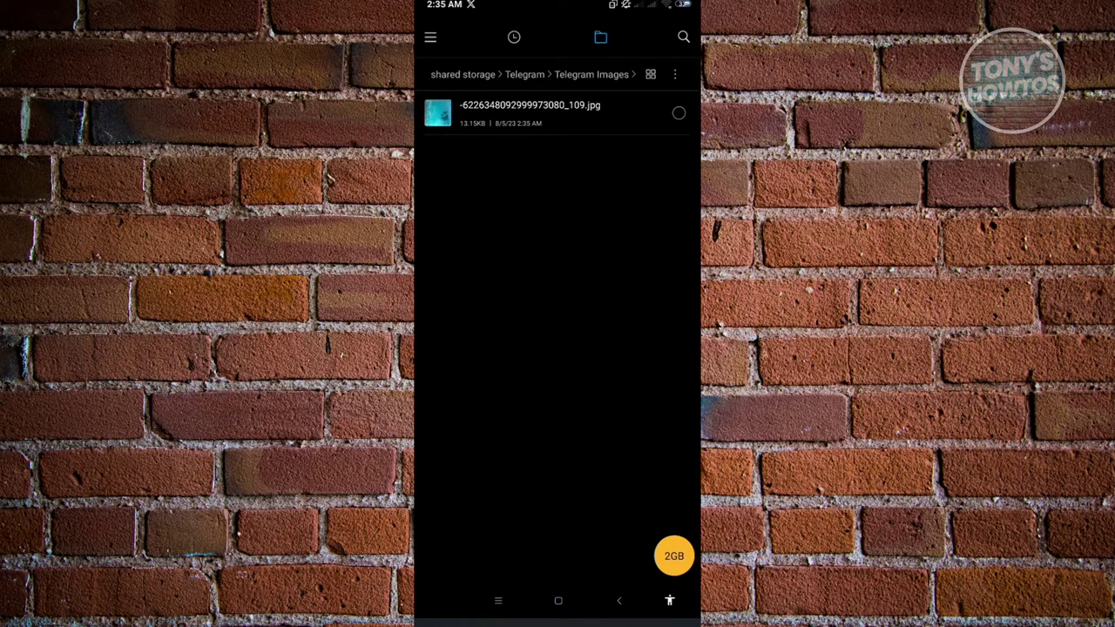